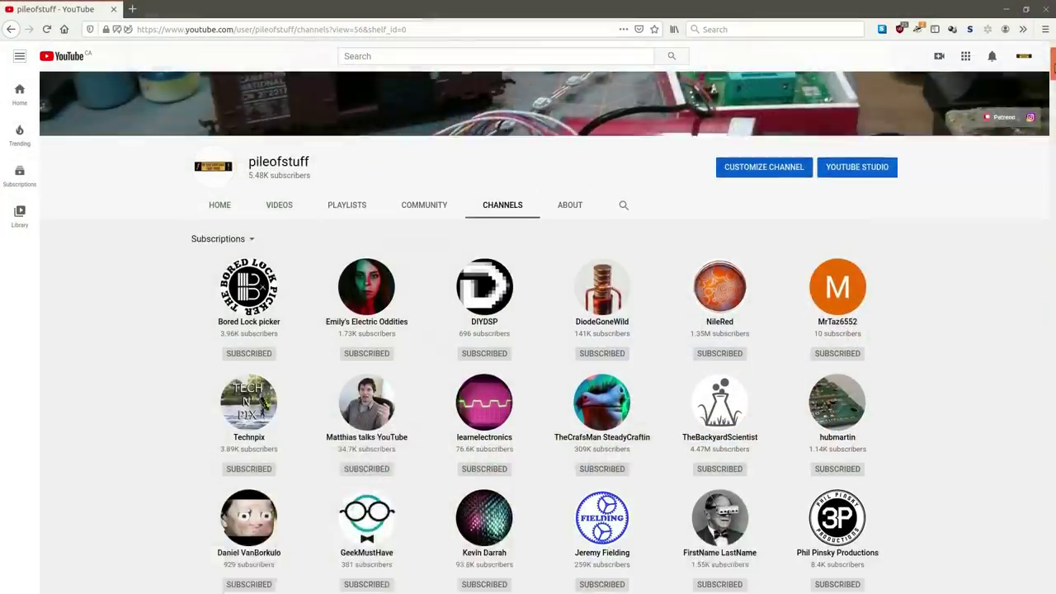
scroll(528, 330, "down", 5)
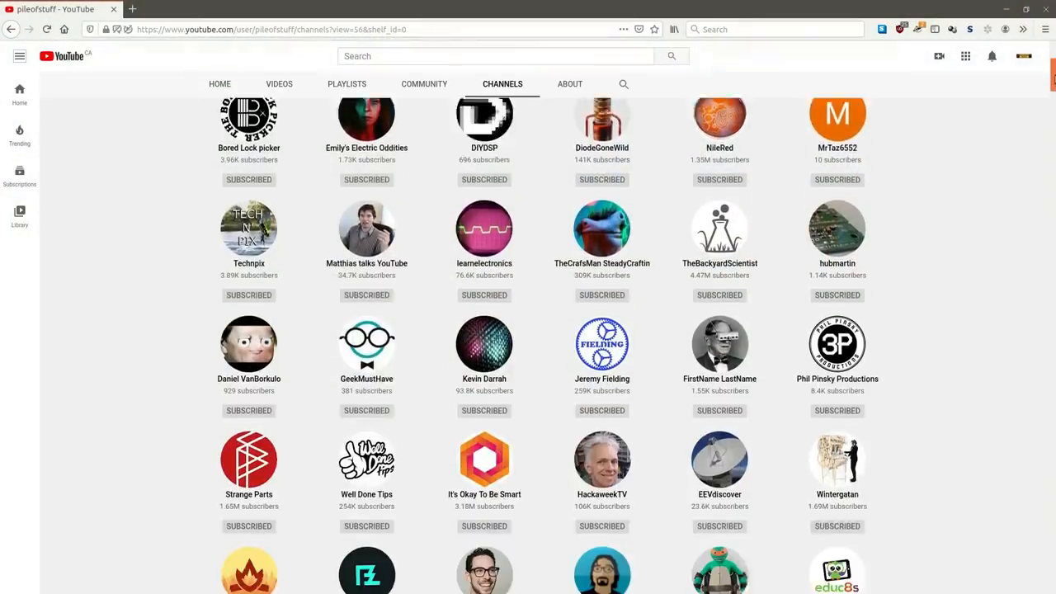
scroll(528, 330, "down", 3)
scroll(528, 330, "down", 3)
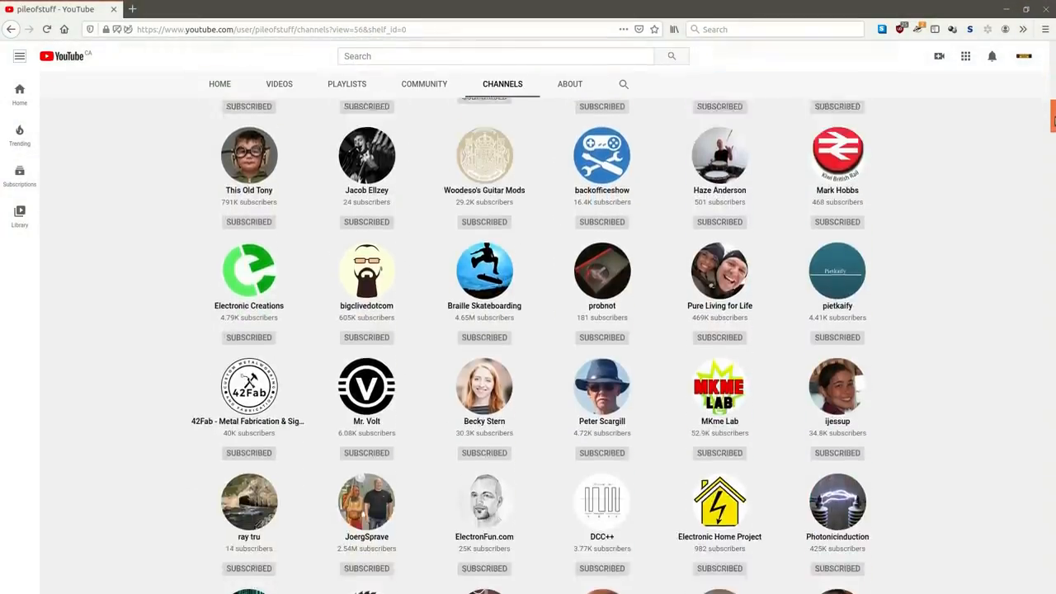
scroll(528, 330, "down", 3)
scroll(528, 330, "down", 3)
scroll(528, 330, "down", 3)
scroll(528, 330, "down", 3)
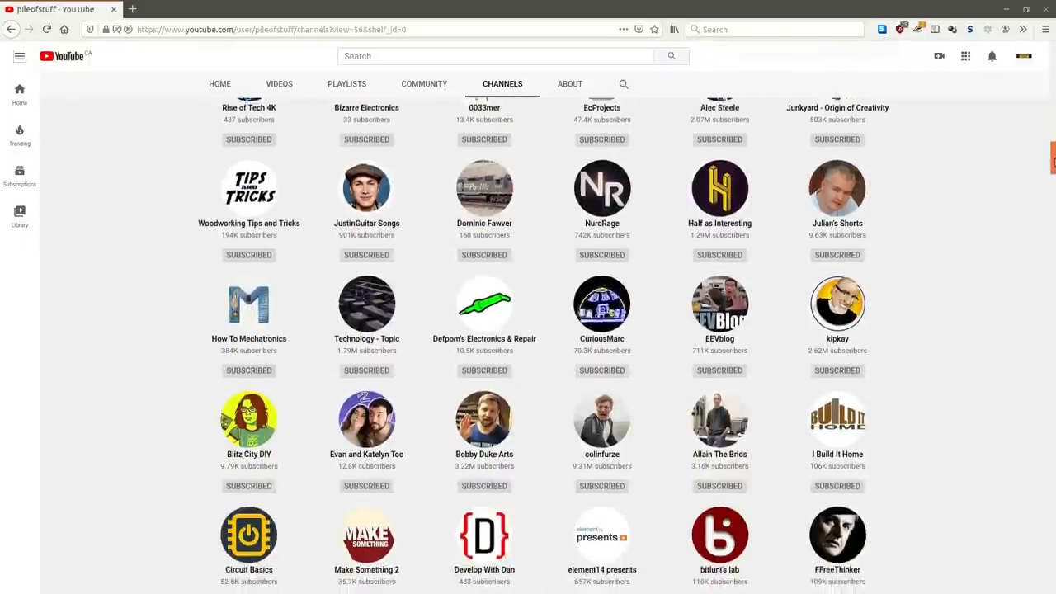
scroll(528, 330, "down", 3)
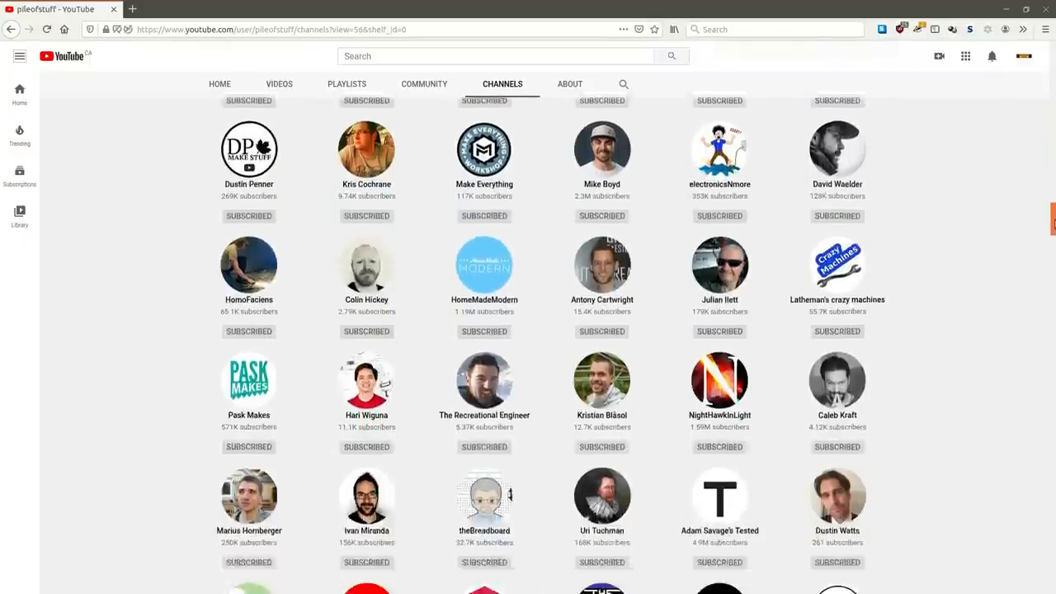
scroll(528, 330, "down", 3)
scroll(528, 330, "down", 3)
scroll(528, 330, "down", 3)
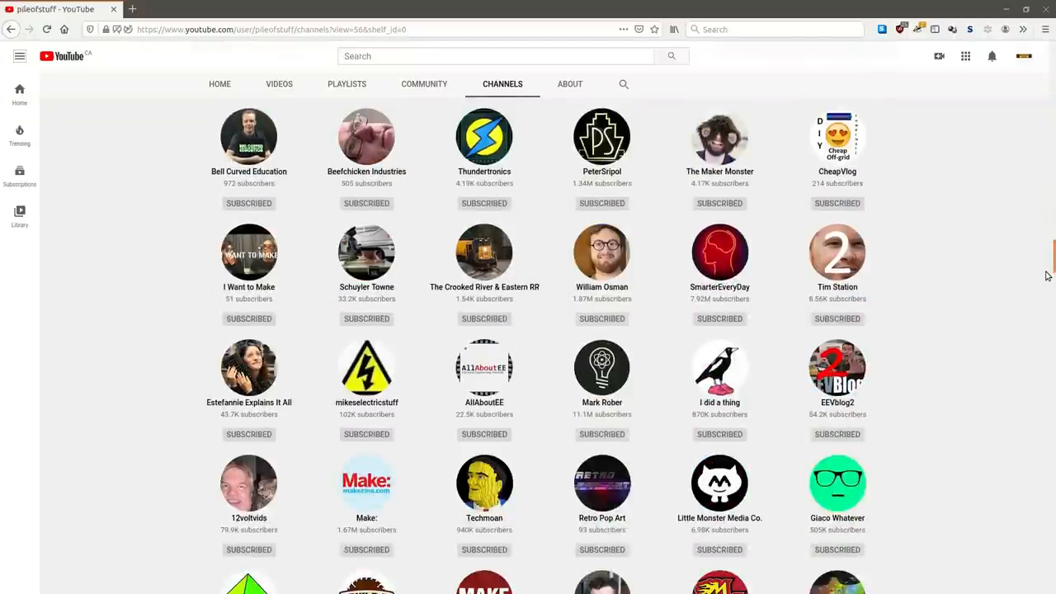
scroll(1046, 275, "down", 3)
scroll(1046, 281, "down", 3)
scroll(1032, 289, "down", 3)
scroll(1019, 297, "down", 3)
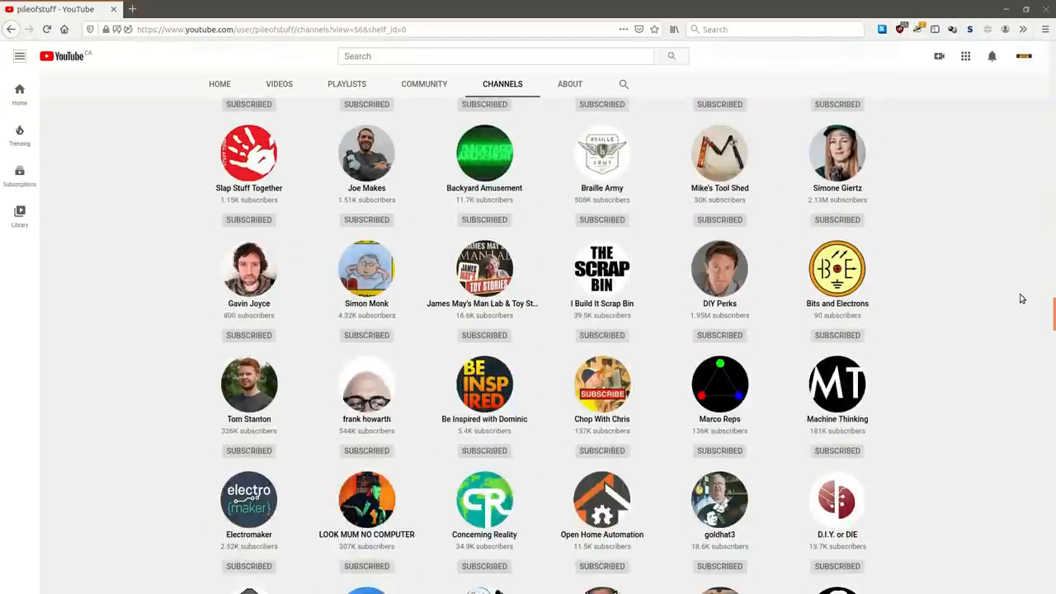
scroll(1021, 299, "down", 5)
scroll(1021, 298, "down", 2)
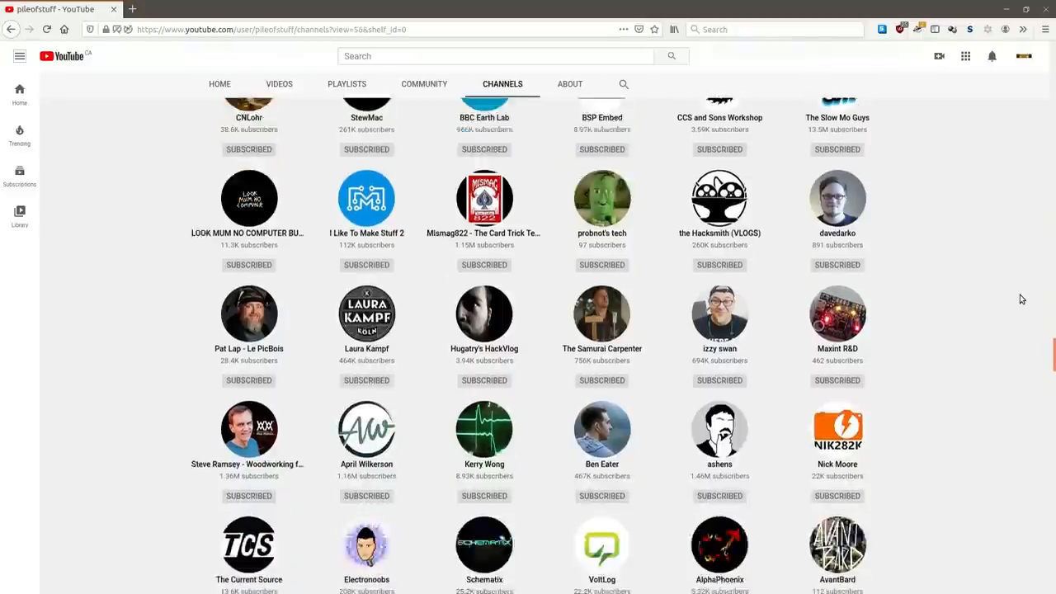
scroll(1021, 299, "down", 4)
scroll(1022, 299, "down", 3)
scroll(1021, 298, "down", 4)
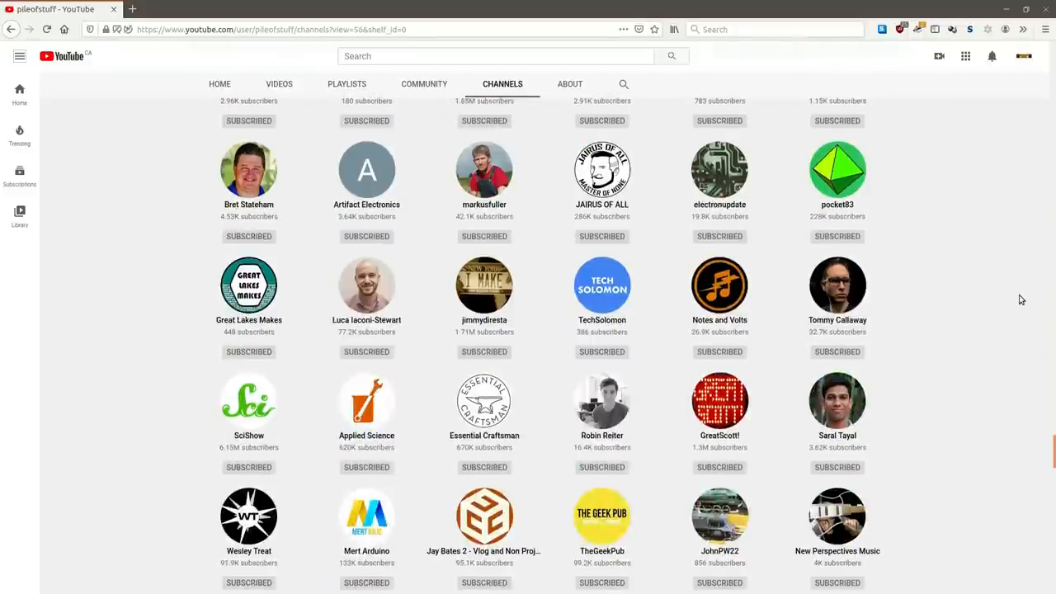
scroll(1022, 298, "down", 5)
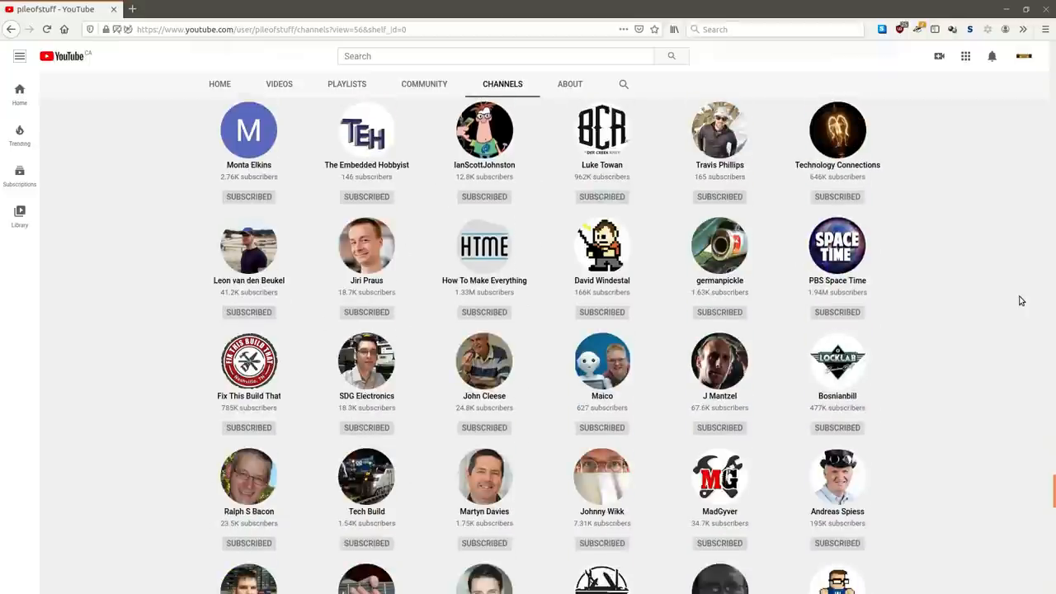
scroll(1021, 300, "down", 5)
scroll(1021, 300, "down", 3)
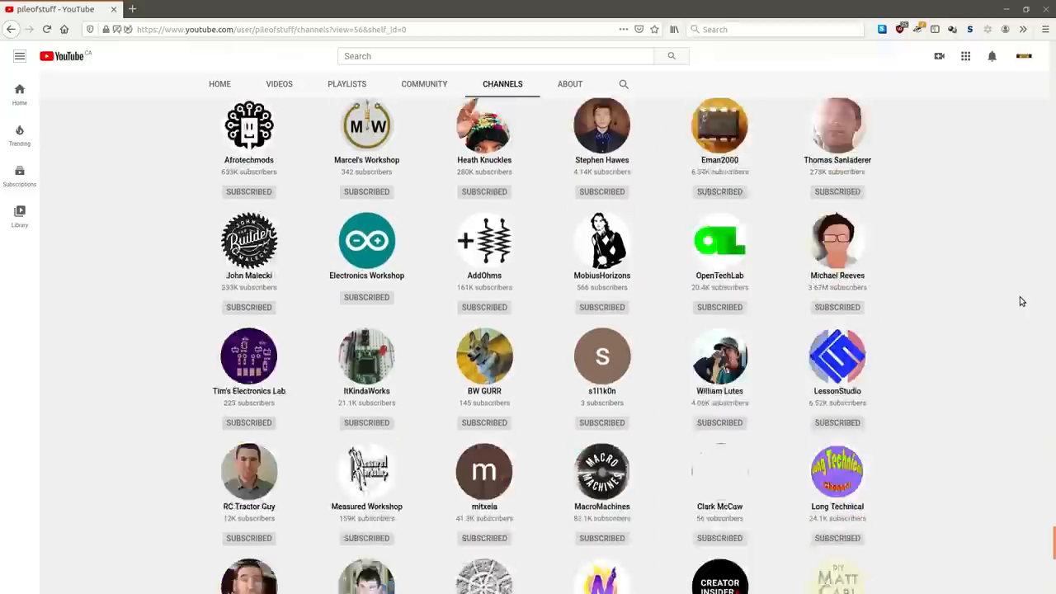
scroll(1022, 300, "down", 2)
scroll(1022, 301, "down", 3)
scroll(1021, 301, "down", 3)
scroll(1022, 300, "down", 2)
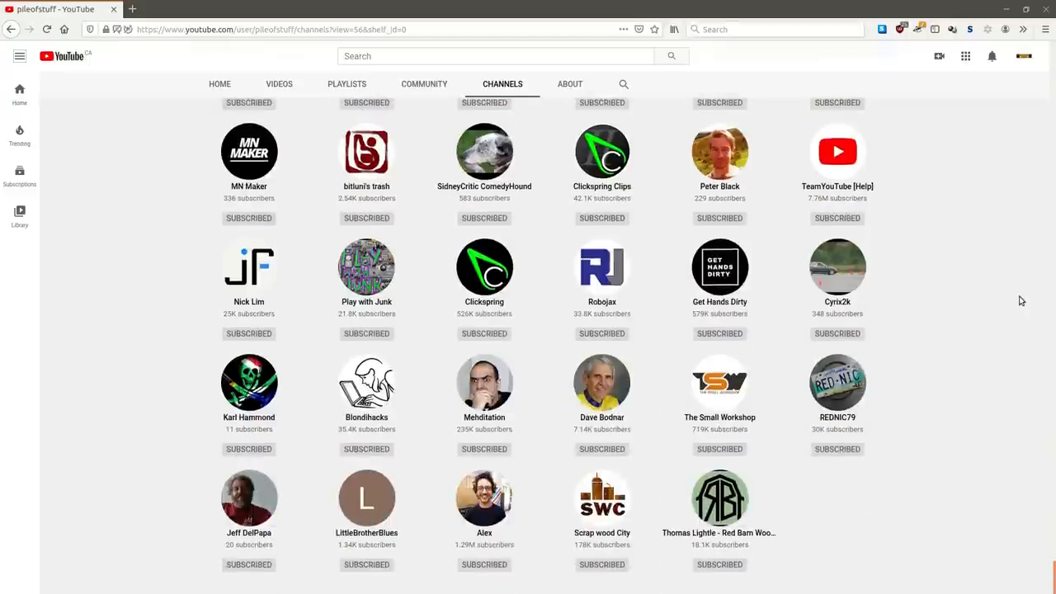